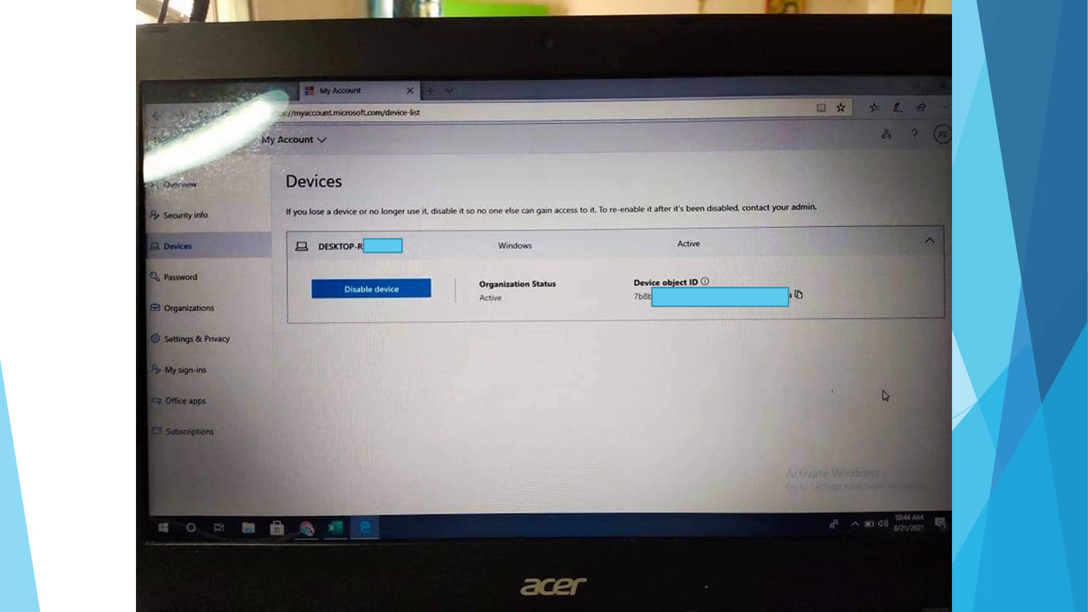
Advance the slideshow to the slide showing the office365proplus.txt activation script.
{"action": "key", "text": "Right"}
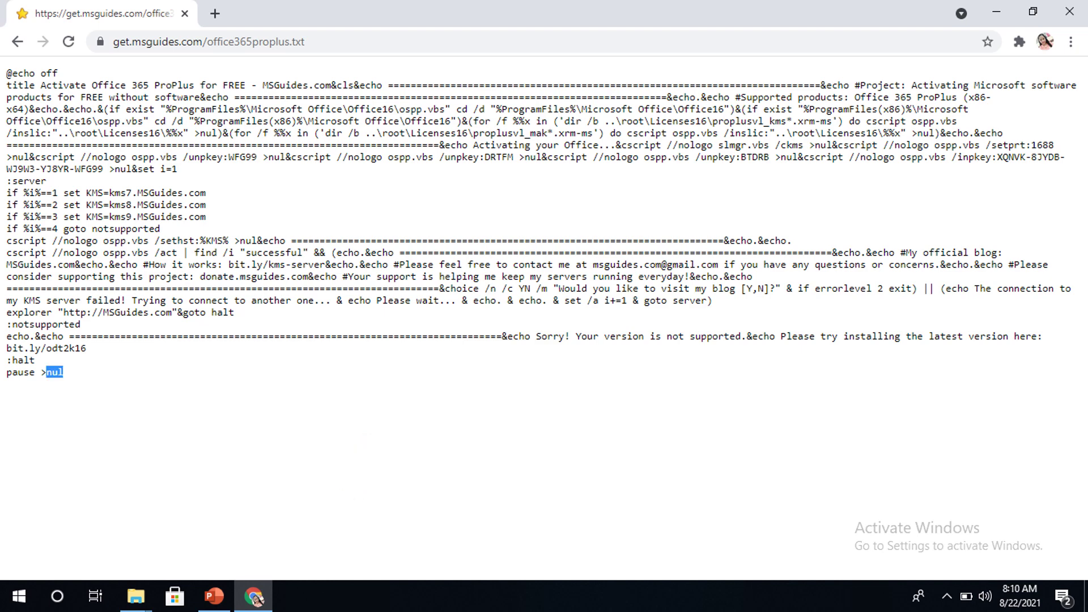
Select the whole Office 365 ProPlus activation script text, then minimize Chrome.
{"action": "mouse_move", "coordinate": [62, 372]}
{"action": "left_mouse_down"}
{"action": "mouse_move", "coordinate": [30, 252]}
{"action": "mouse_move", "coordinate": [7, 73]}
{"action": "left_mouse_up"}
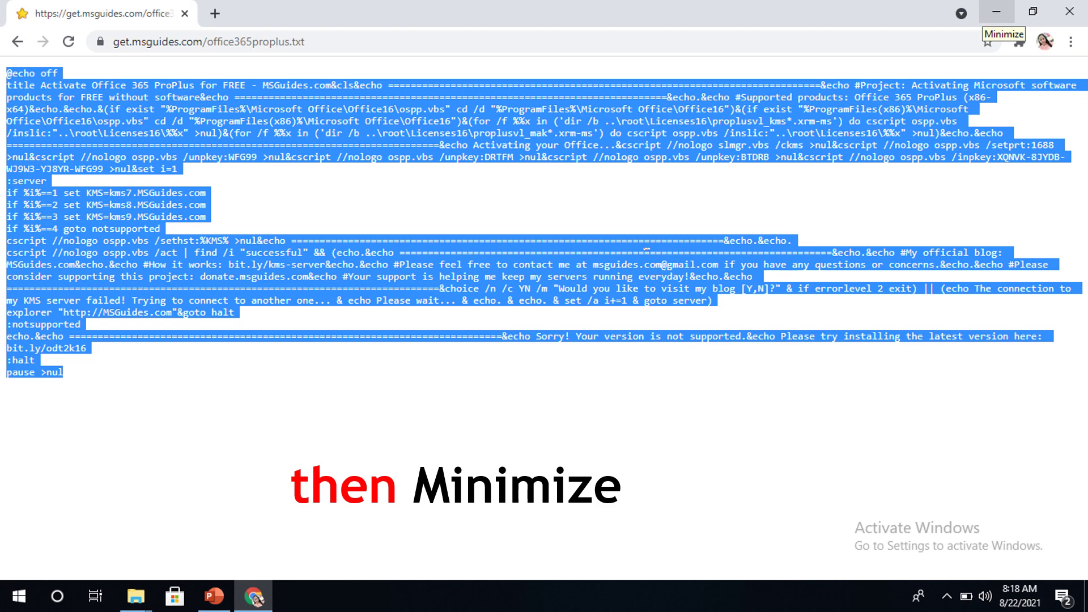
{"action": "left_click", "coordinate": [996, 11]}
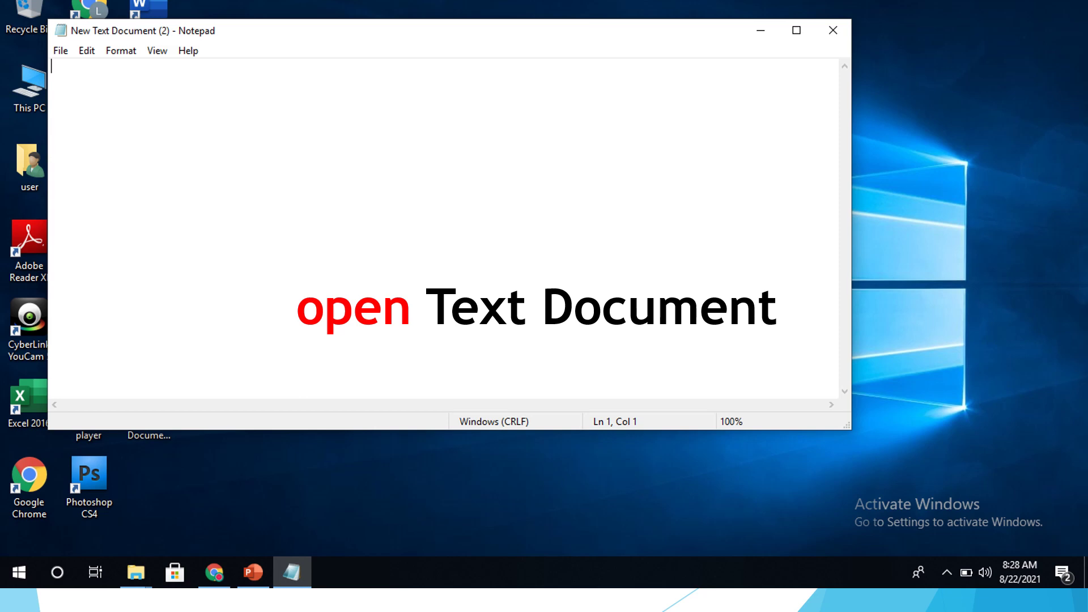
Paste the copied activation script, ending with pause >nul, into New Text Document (2).
{"action": "right_click", "coordinate": [450, 236]}
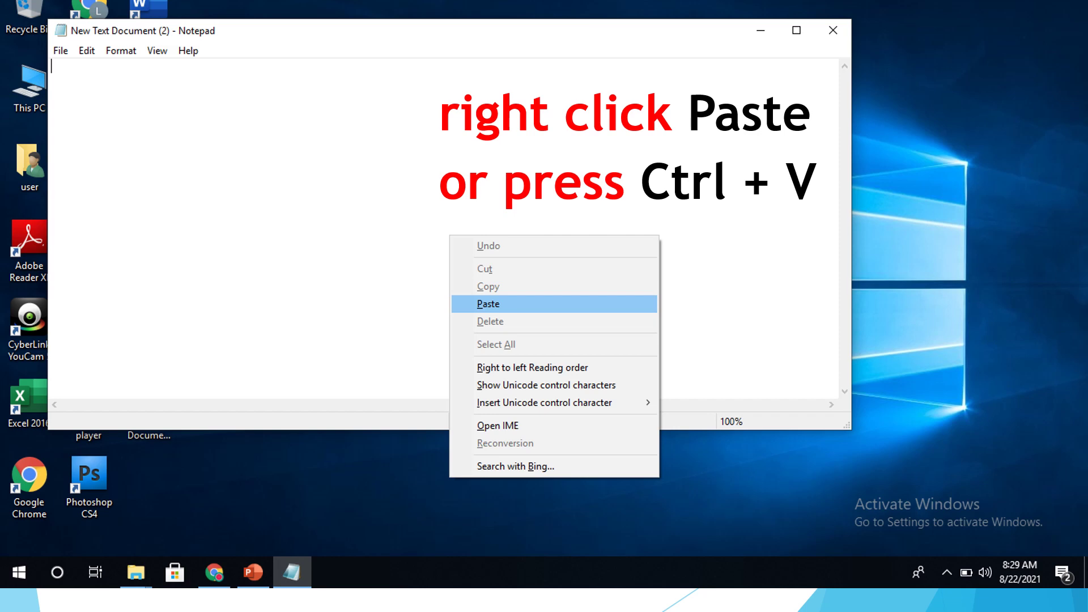
{"action": "left_click", "coordinate": [488, 303]}
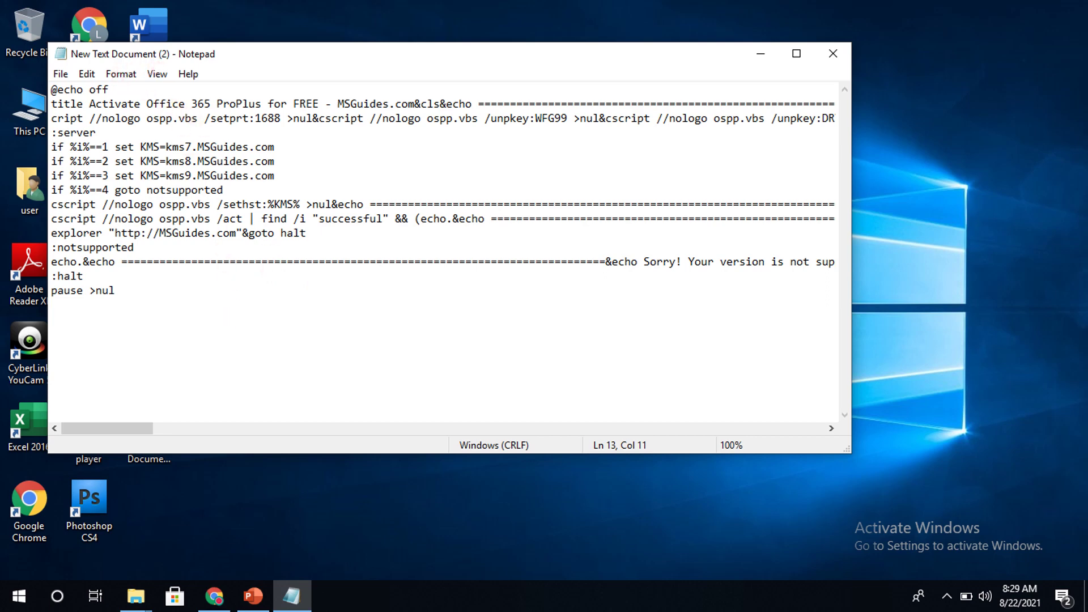
{"action": "left_click", "coordinate": [60, 74]}
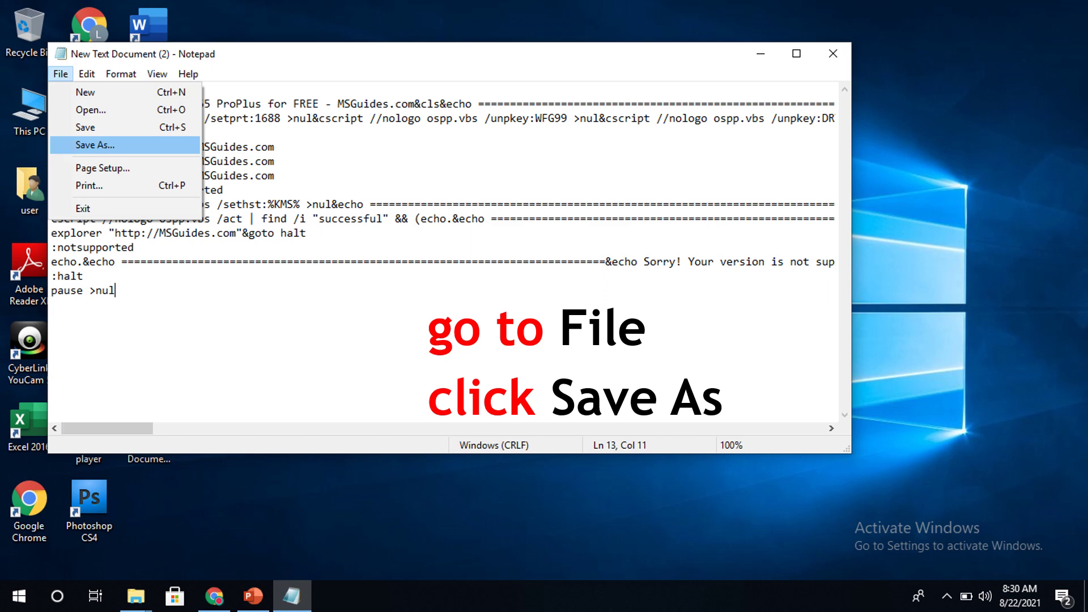
Use Save As to store the script on the desktop as Activator.cmd.
{"action": "left_click", "coordinate": [95, 145]}
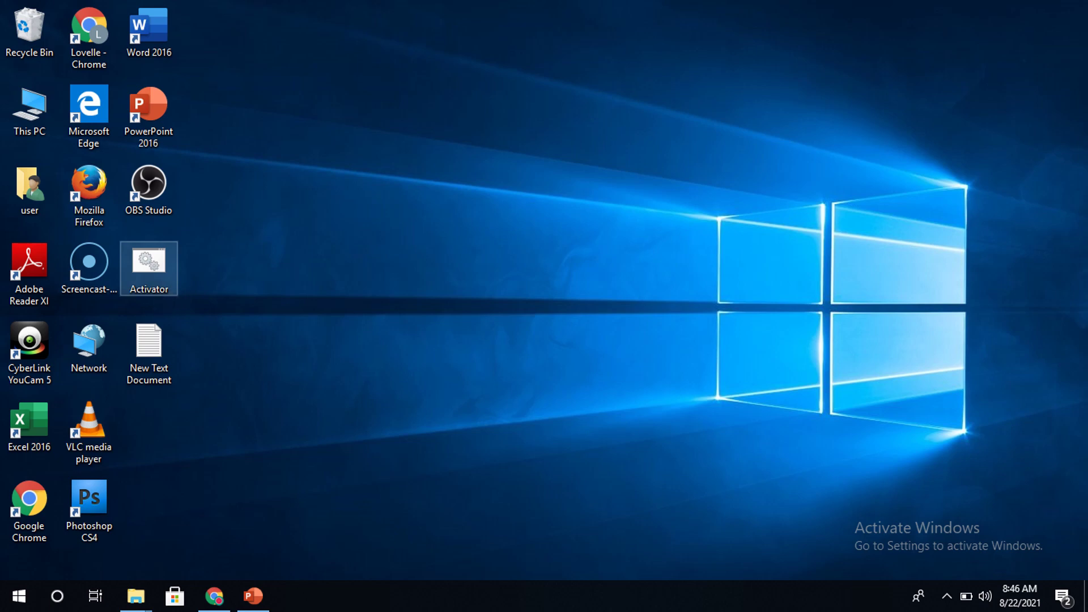
Run the desktop Activator script with administrator rights.
{"action": "right_click", "coordinate": [150, 259]}
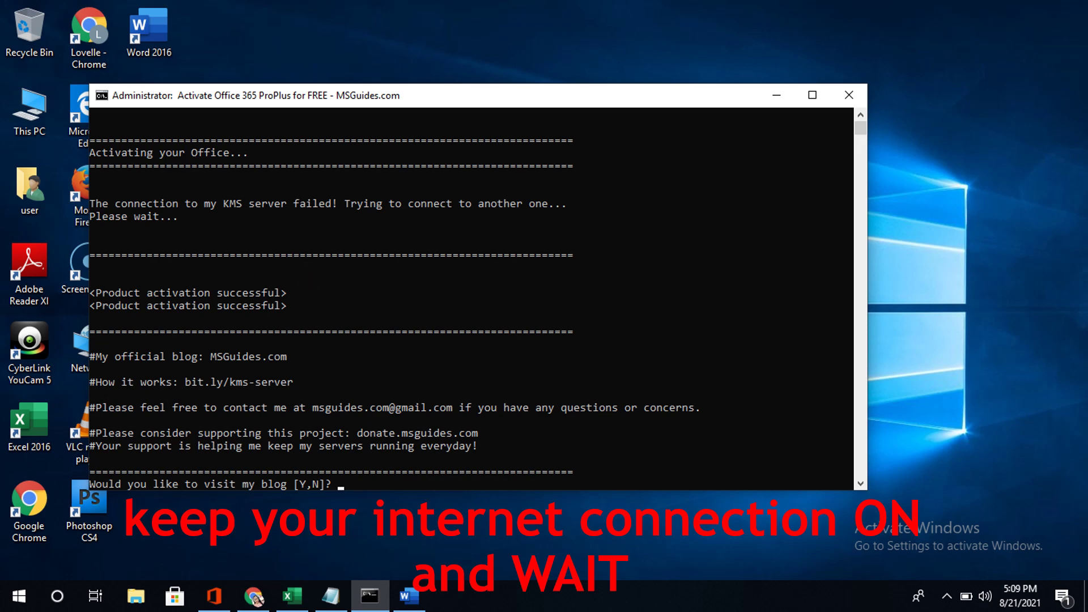
Scroll the Command Prompt output to confirm Office 365 ProPlus reports Product activation successful.
{"action": "scroll", "coordinate": [470, 298], "scroll_direction": "up", "scroll_amount": 2}
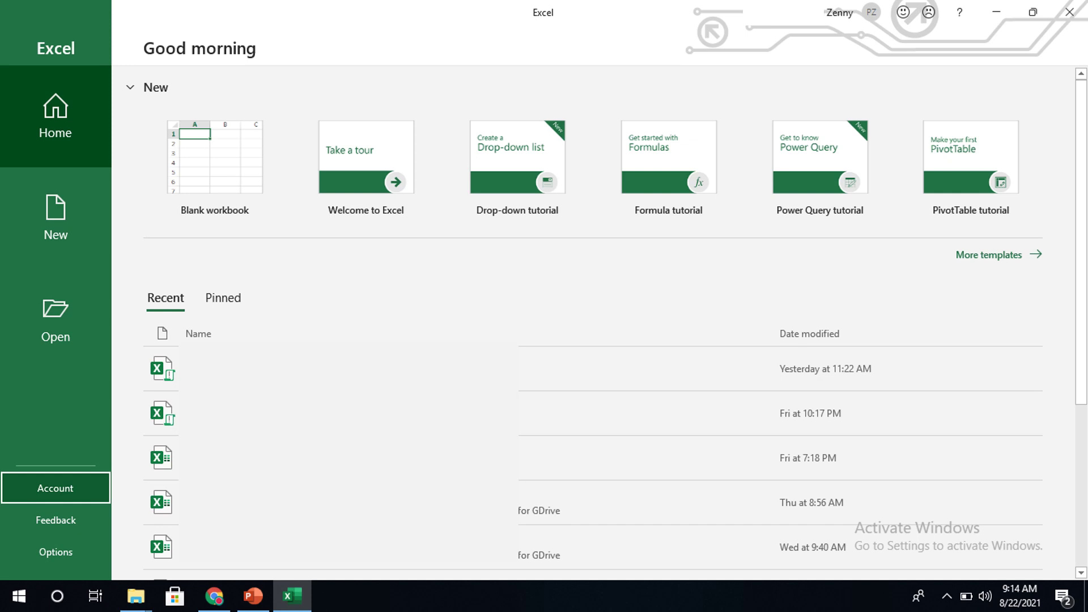
Show Excel's Account page listing Office Professional Plus 2019 as Product Activated.
{"action": "left_click", "coordinate": [55, 488]}
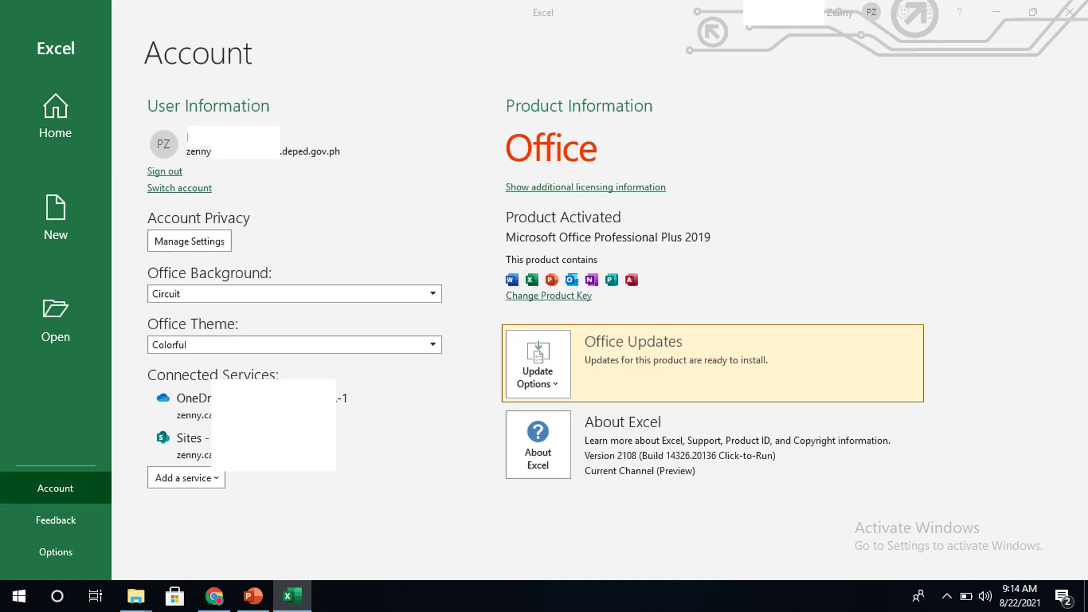